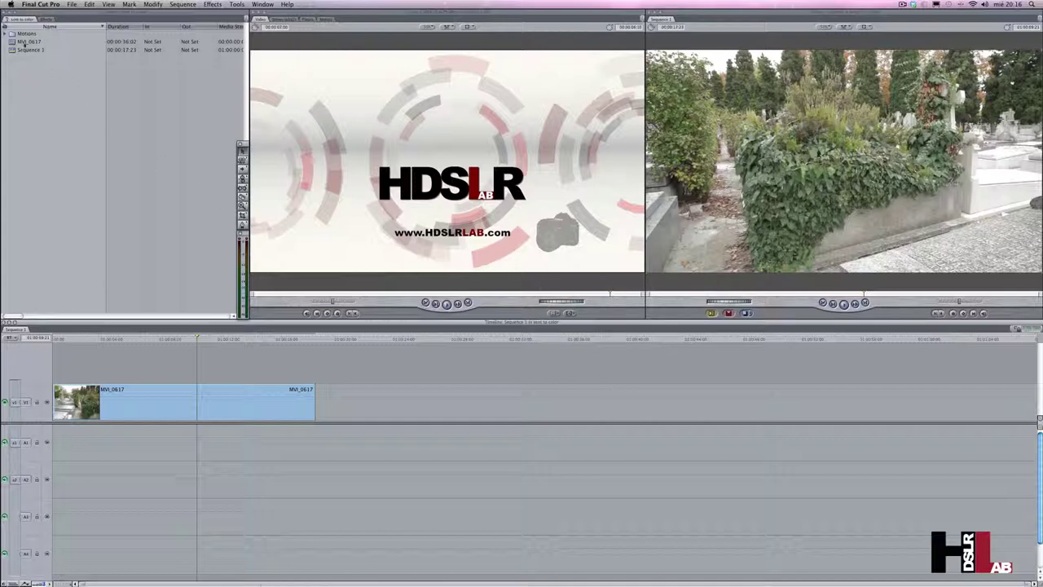
# Scrub through the cemetery clip in Sequence 1 to preview it
pyautogui.moveTo(197, 337)
pyautogui.mouseDown()
pyautogui.moveTo(114, 335)
pyautogui.moveTo(238, 365)
pyautogui.mouseUp()
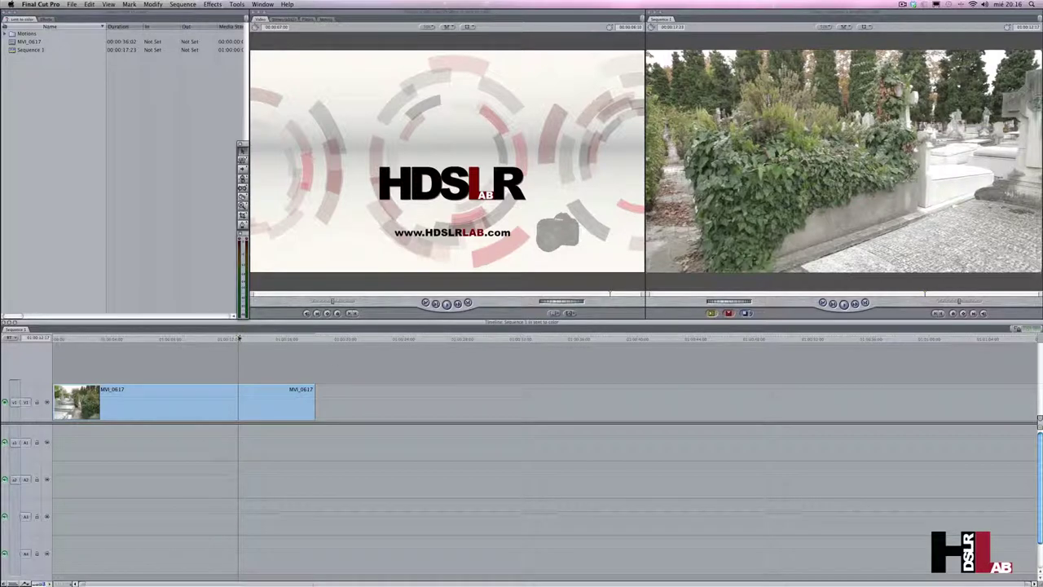
pyautogui.moveTo(238, 338)
pyautogui.mouseDown()
pyautogui.moveTo(204, 338)
pyautogui.moveTo(219, 338)
pyautogui.mouseUp()
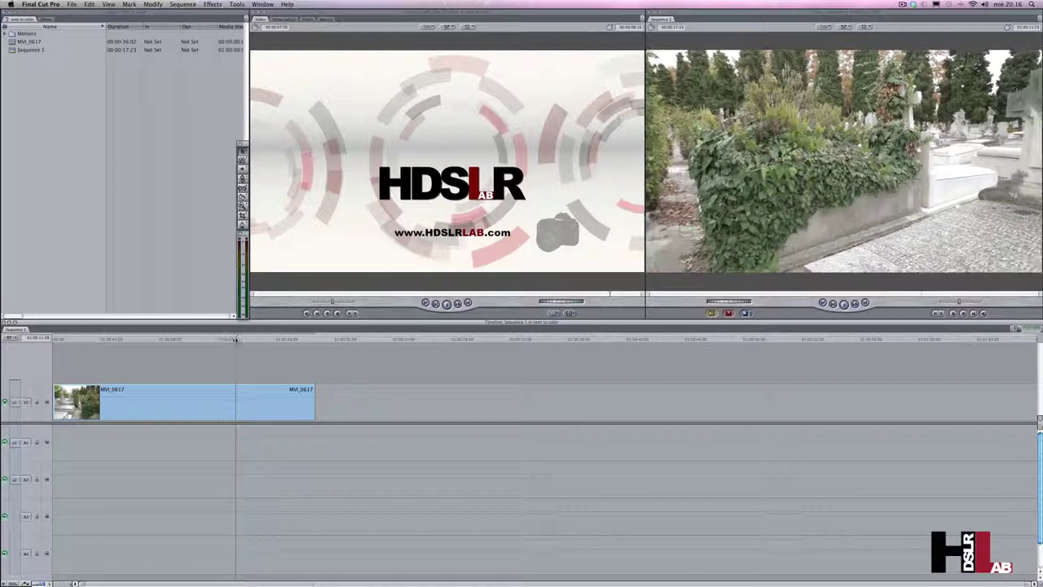
pyautogui.moveTo(219, 337)
pyautogui.mouseDown()
pyautogui.moveTo(402, 363)
pyautogui.moveTo(196, 359)
pyautogui.mouseUp()
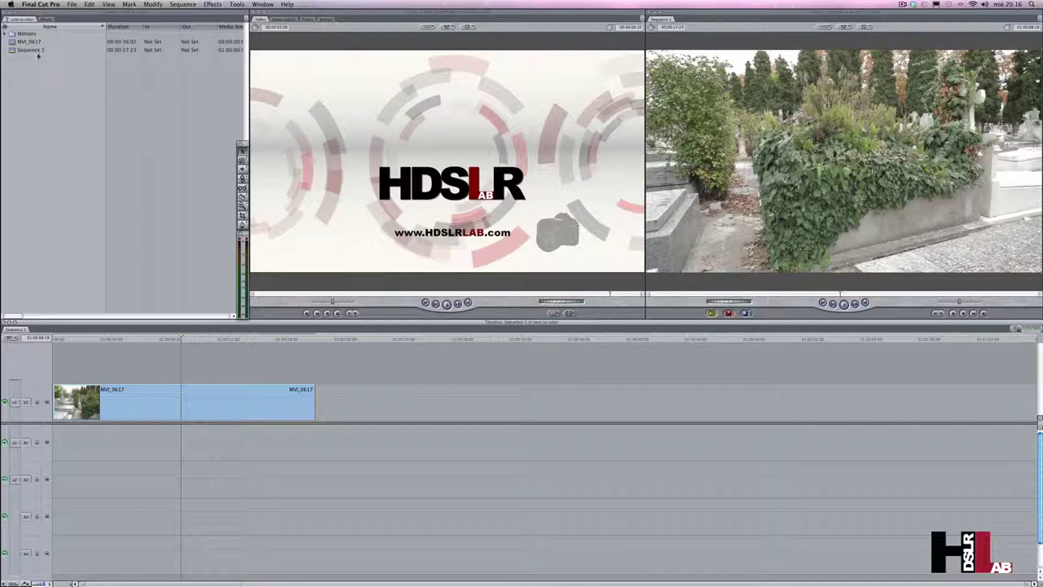
# Send Sequence 1 to Color through File > Send To, naming the new project 'Color'
pyautogui.click(36, 51)
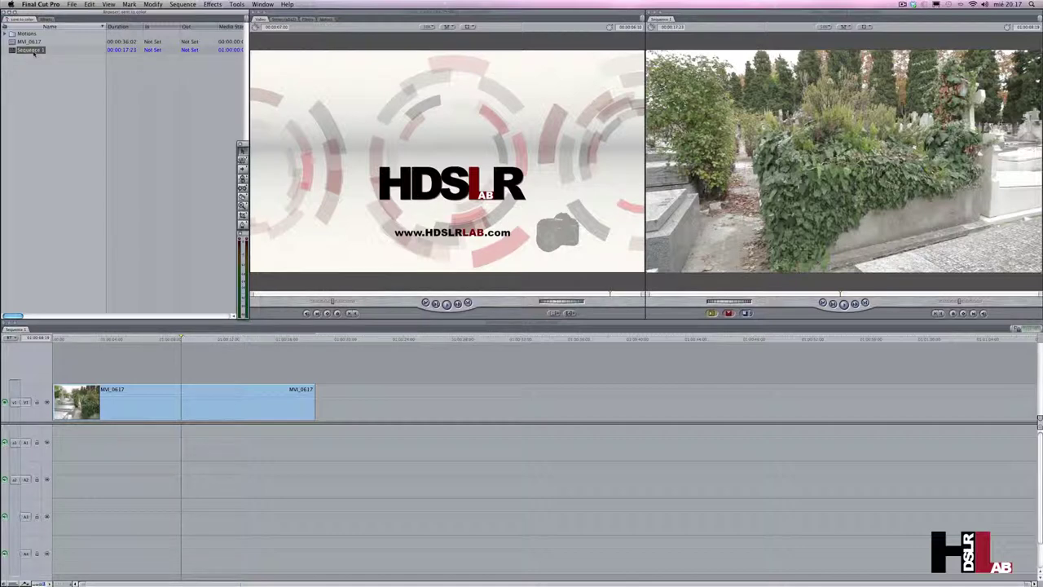
pyautogui.rightClick(35, 52)
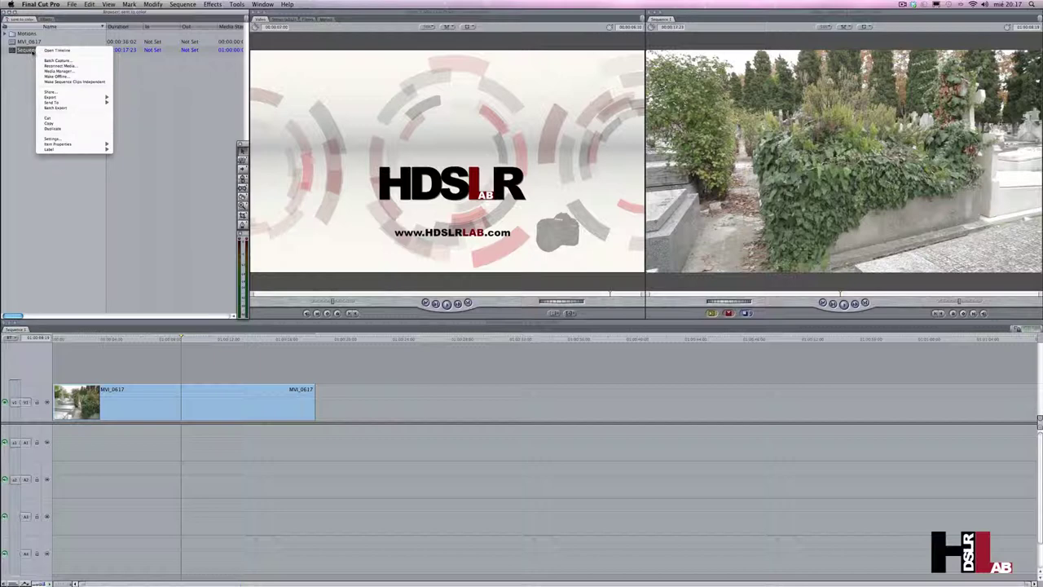
pyautogui.moveTo(49, 102)
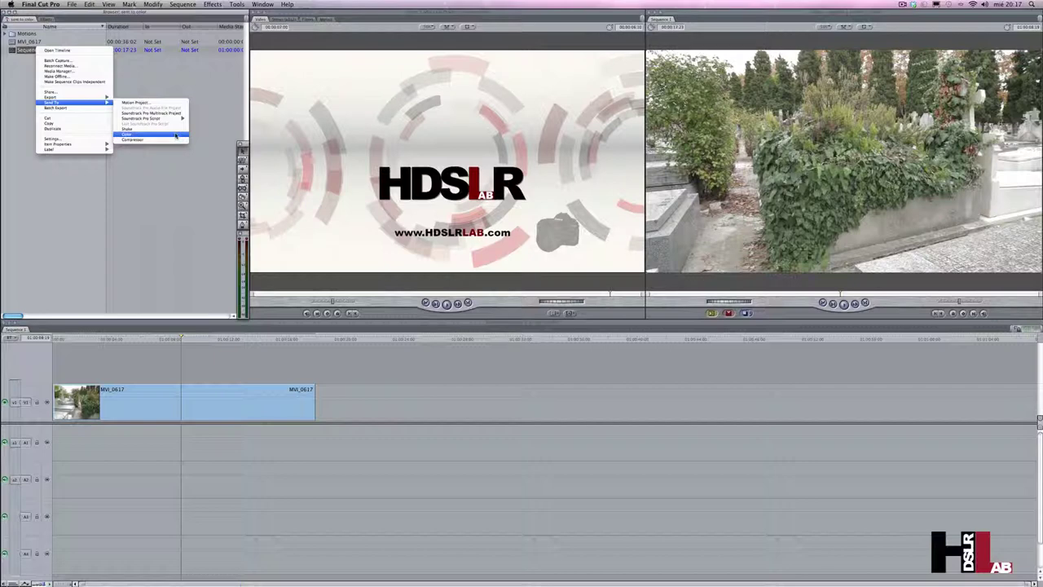
pyautogui.click(70, 182)
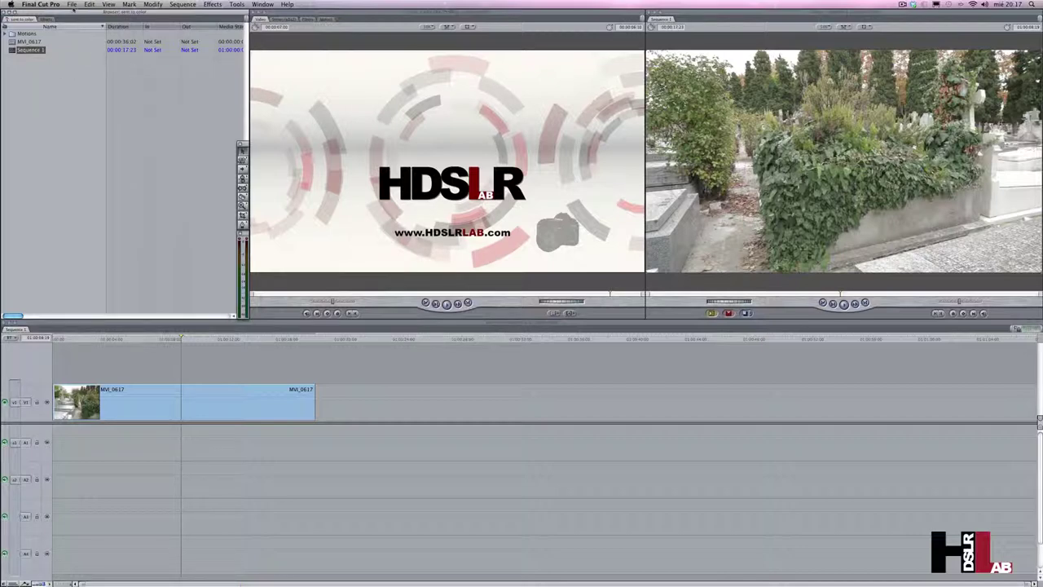
pyautogui.click(72, 5)
pyautogui.moveTo(87, 152)
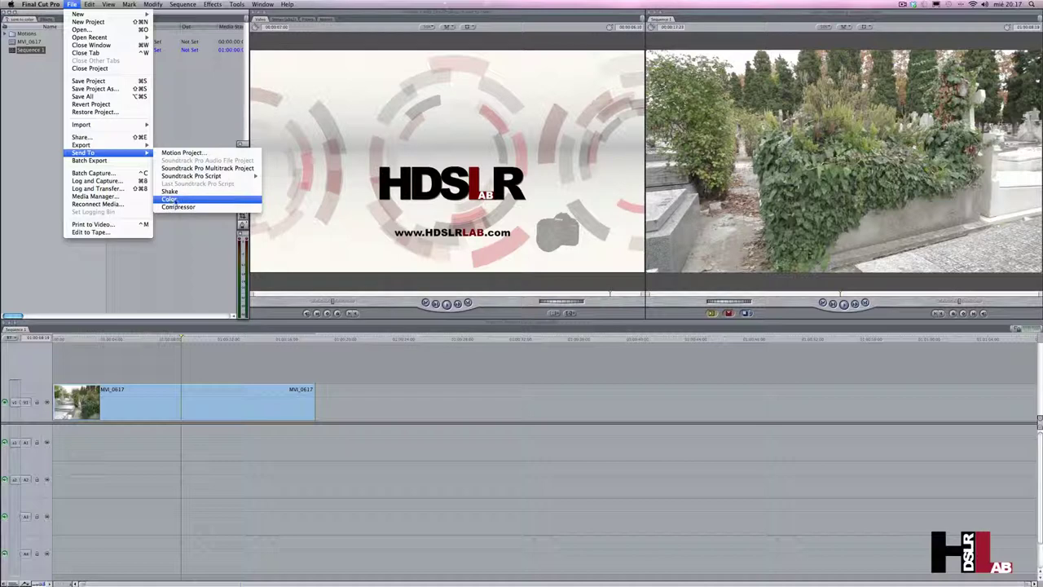
pyautogui.click(169, 200)
pyautogui.moveTo(506, 154); pyautogui.dragTo(476, 144)
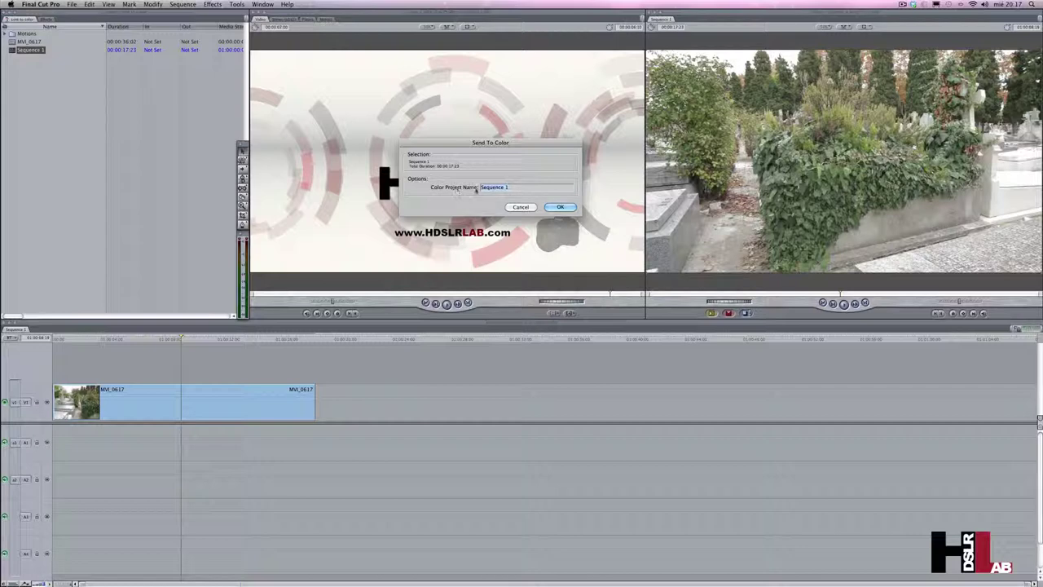
pyautogui.write('Color')
# Confirm the send, then decline the control surface prompt with Tangent Devices CP100 left selected
pyautogui.click(560, 207)
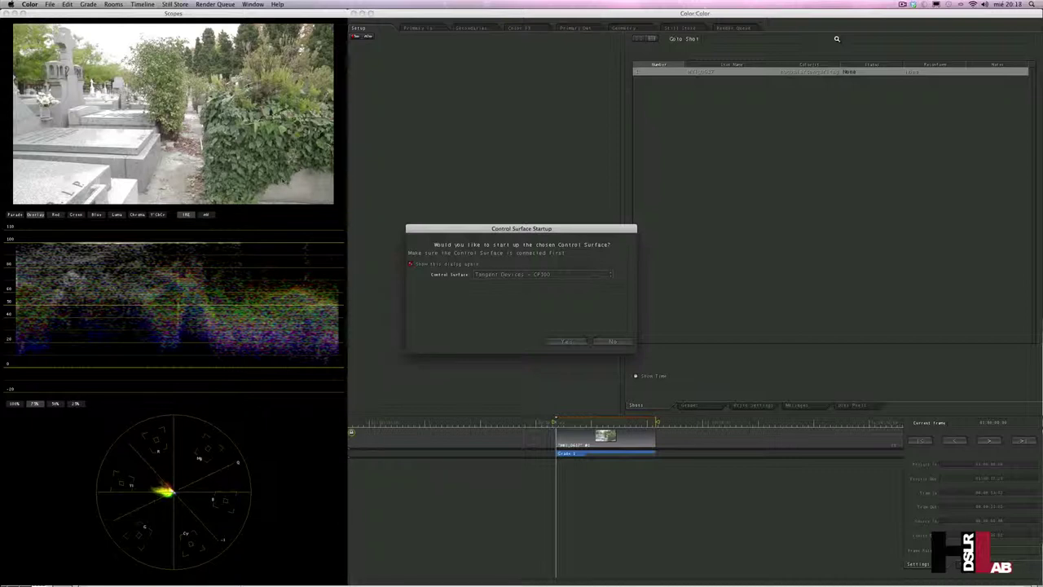
pyautogui.moveTo(464, 230); pyautogui.dragTo(414, 101)
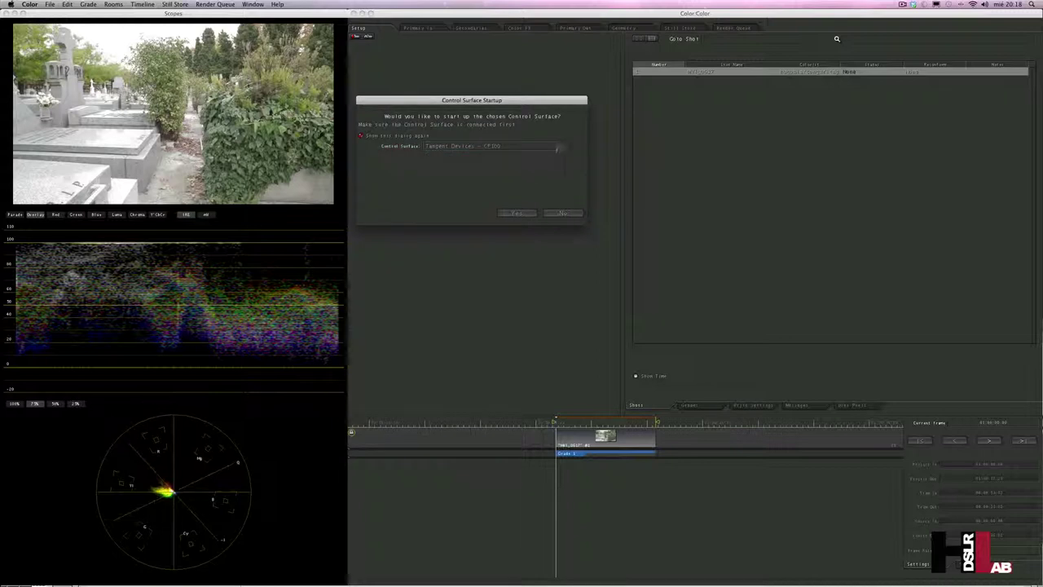
pyautogui.click(560, 148)
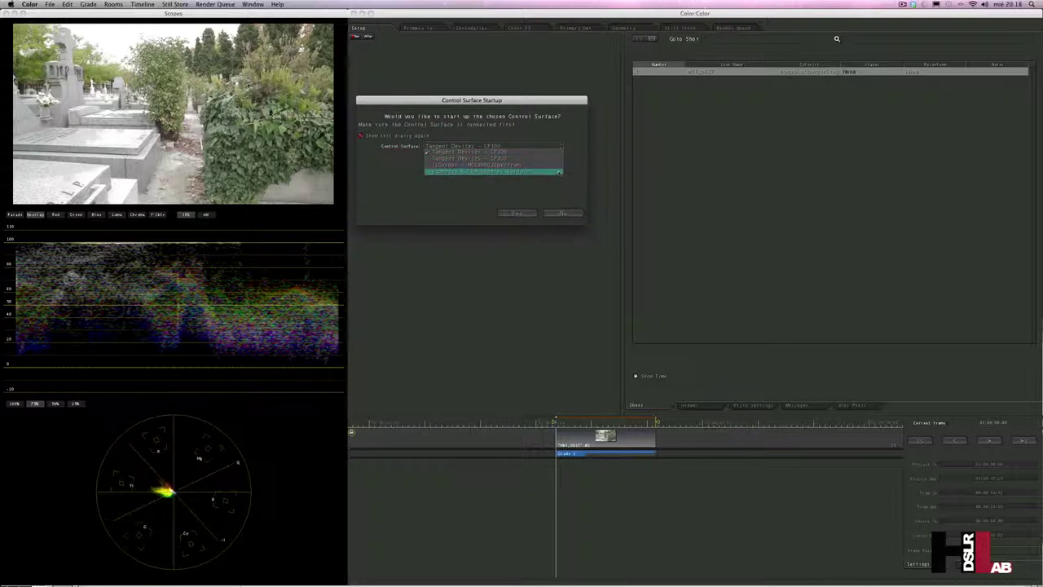
pyautogui.click(557, 139)
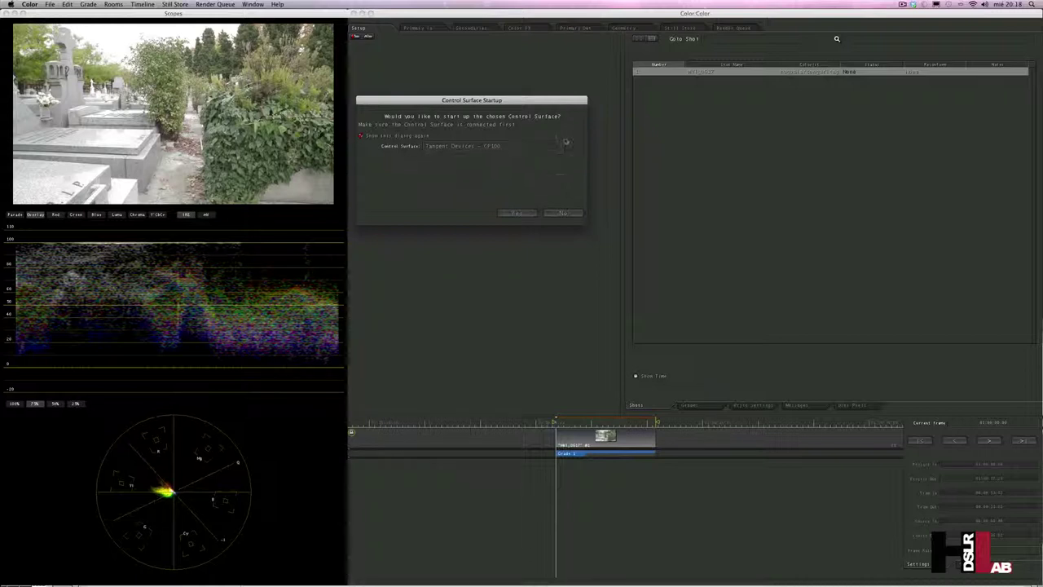
pyautogui.click(562, 214)
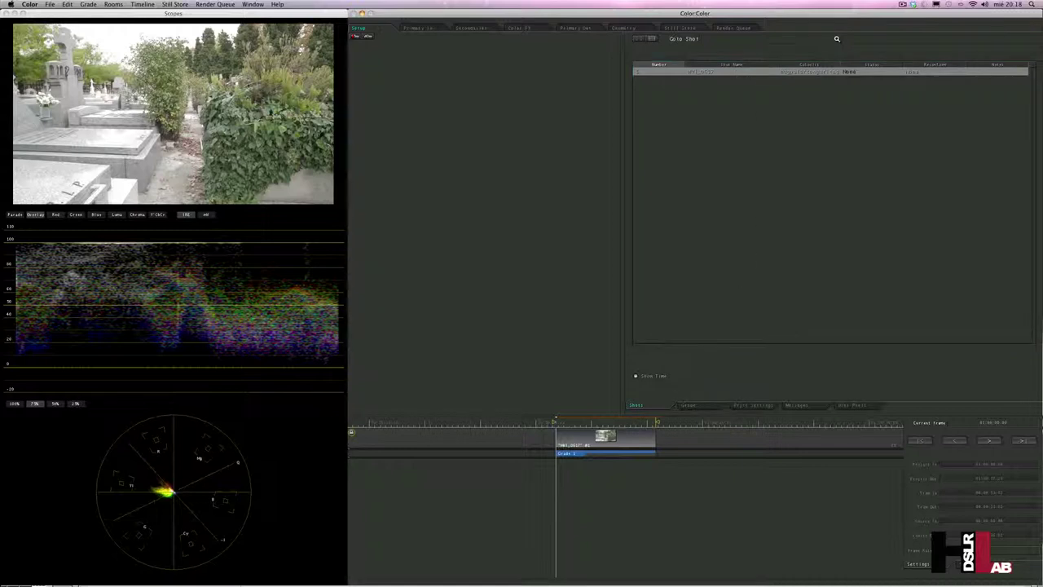
# Set the Project Render Dir, leave the colorist name unchanged, and review User Prefs before entering Primary In
pyautogui.click(751, 405)
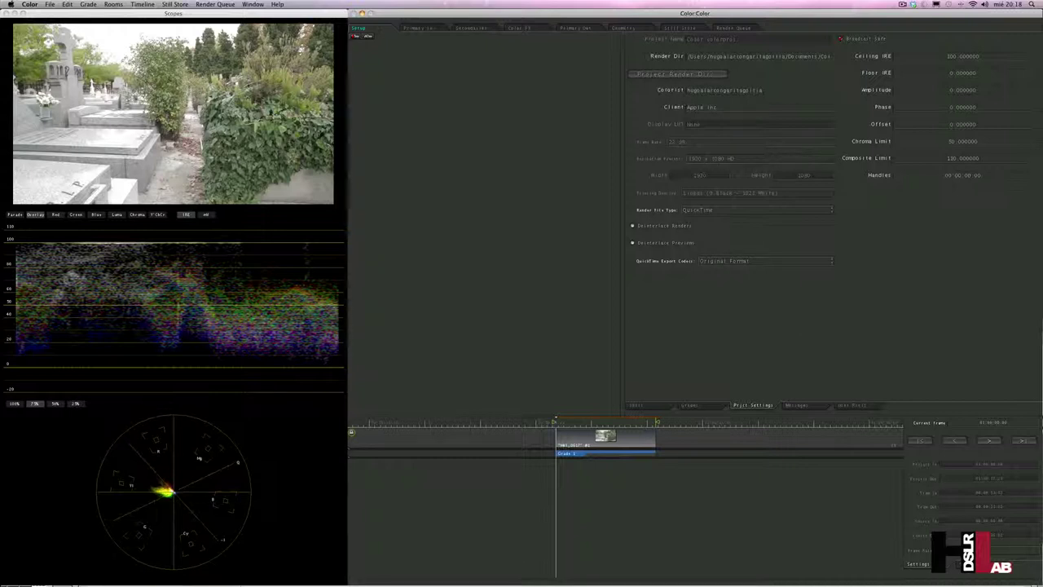
pyautogui.click(719, 75)
pyautogui.click(698, 91)
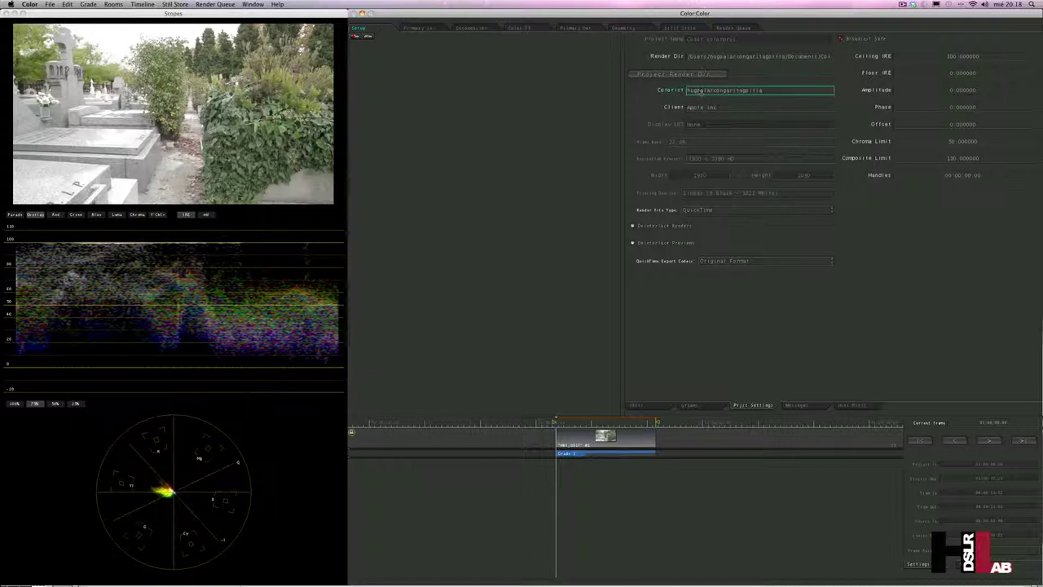
pyautogui.press('Return')
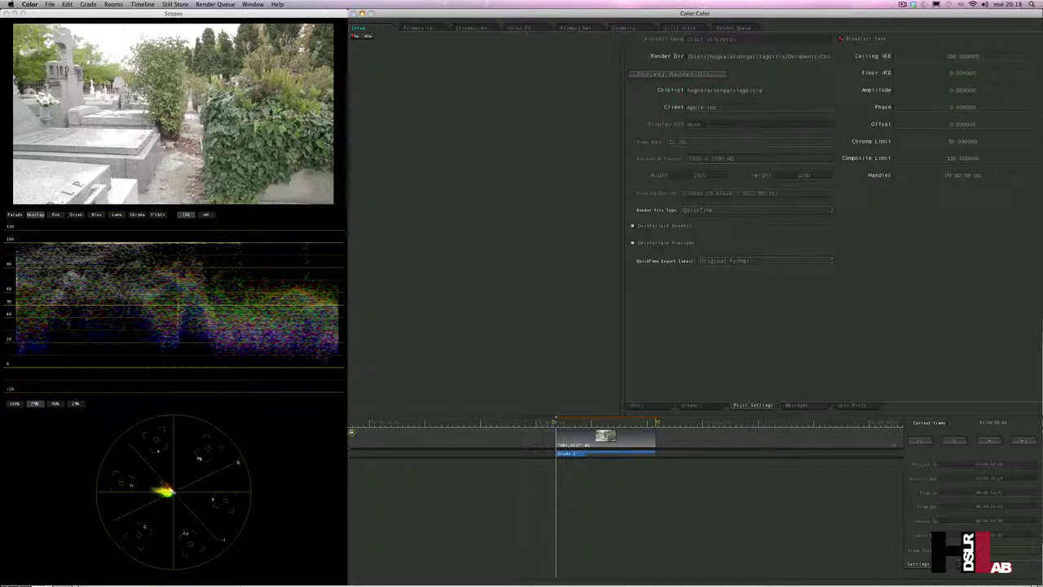
pyautogui.click(852, 406)
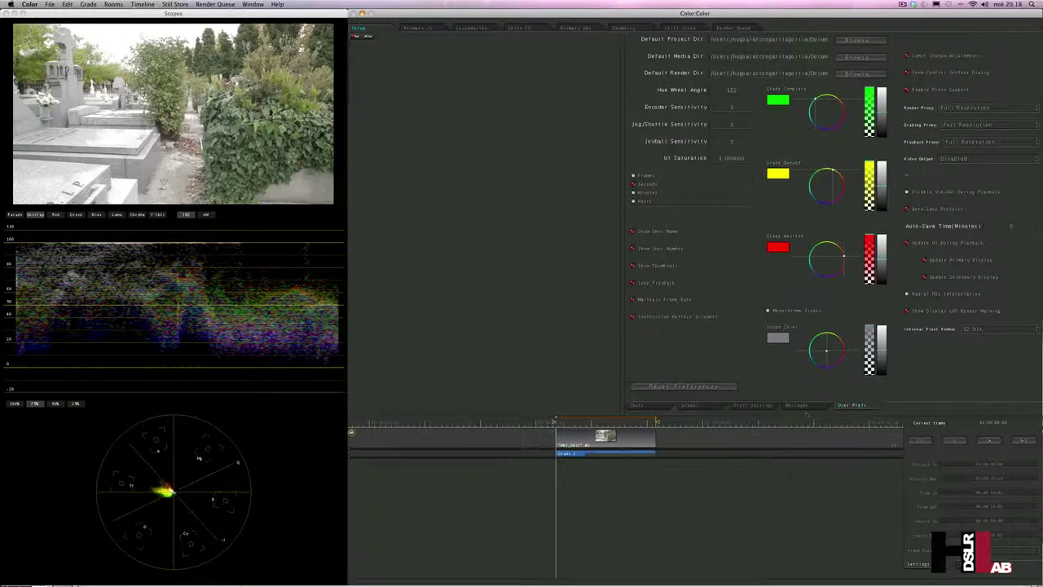
pyautogui.click(753, 405)
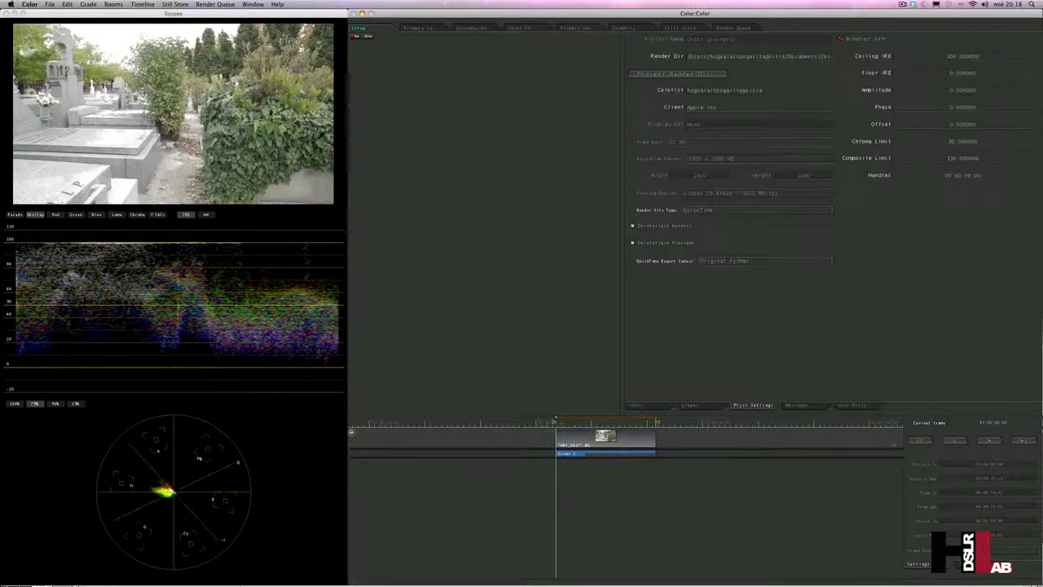
pyautogui.click(425, 31)
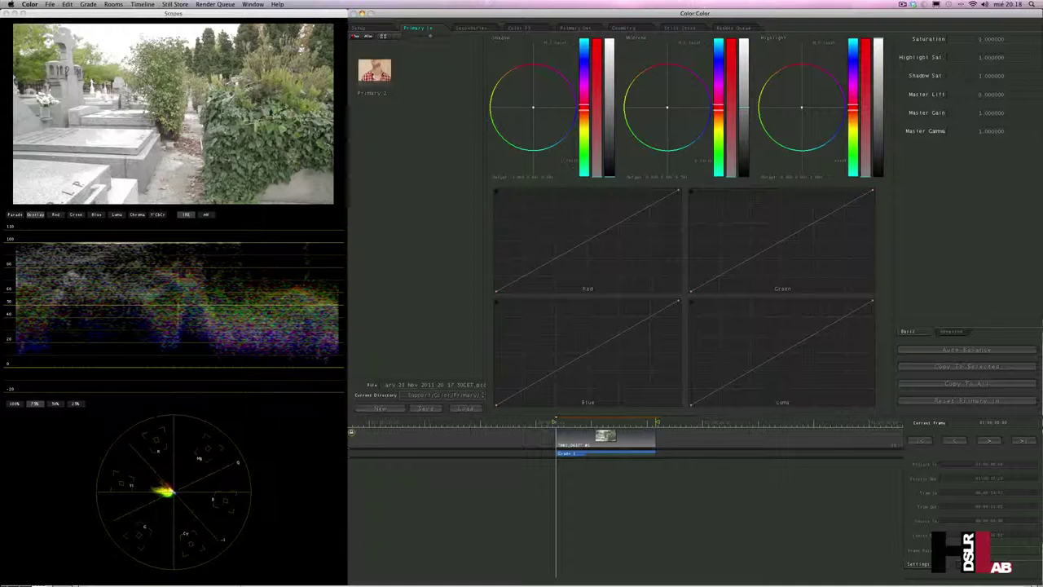
pyautogui.moveTo(559, 421); pyautogui.dragTo(608, 420)
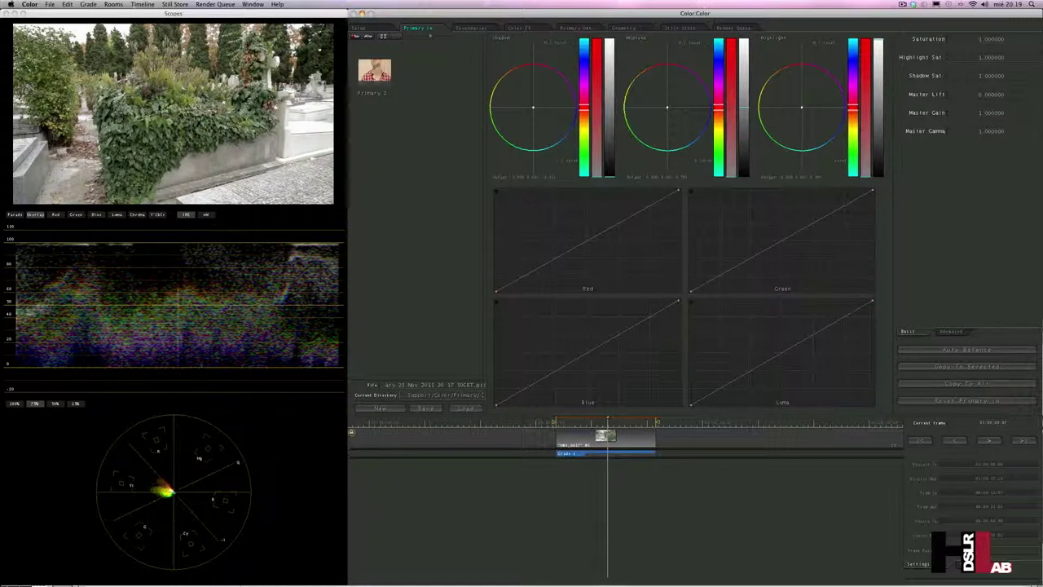
pyautogui.hotkey('ctrl', 'g')
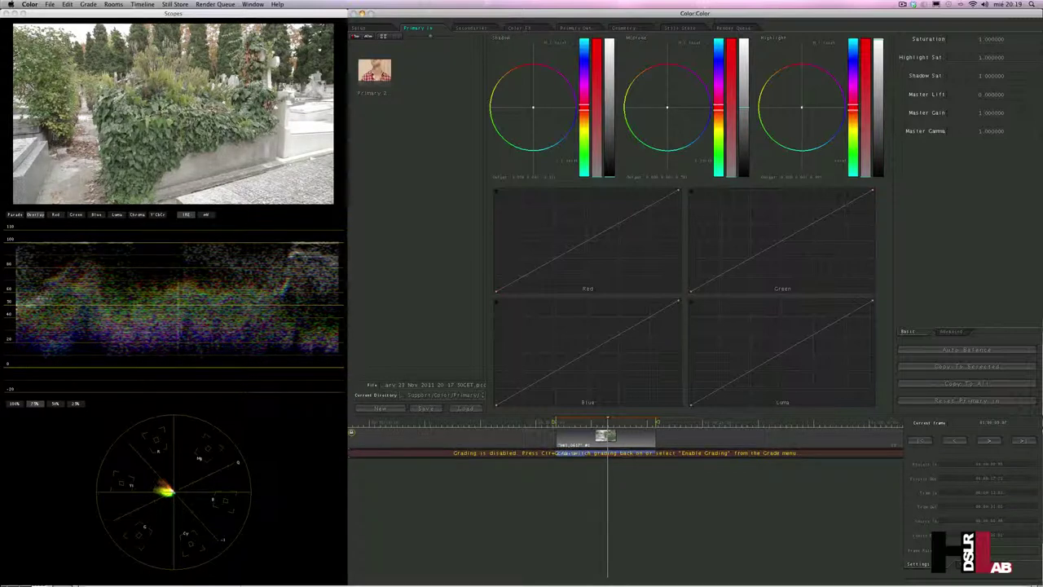
pyautogui.hotkey('ctrl', 'g')
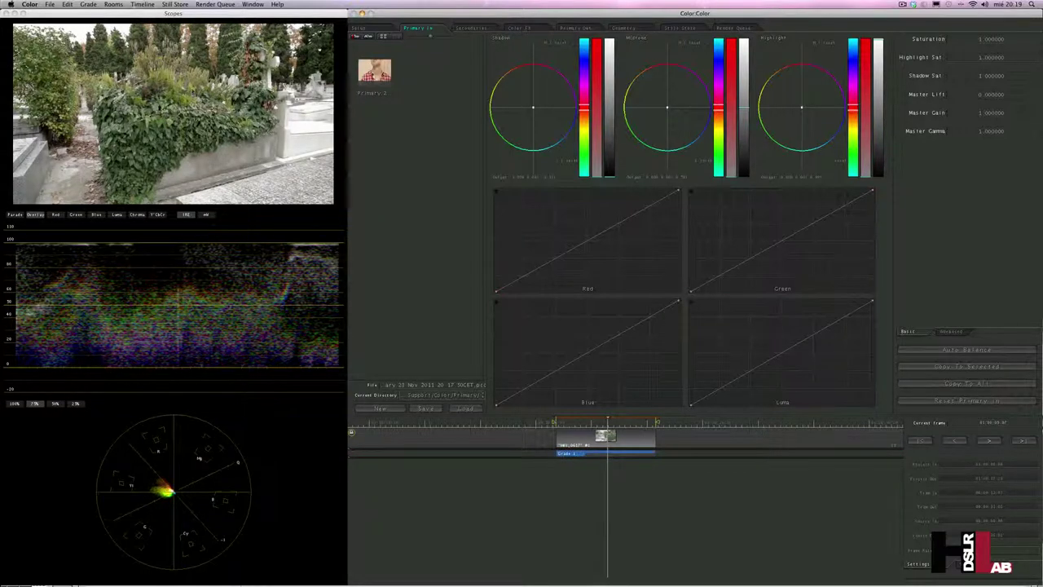
pyautogui.hotkey('ctrl', 'g')
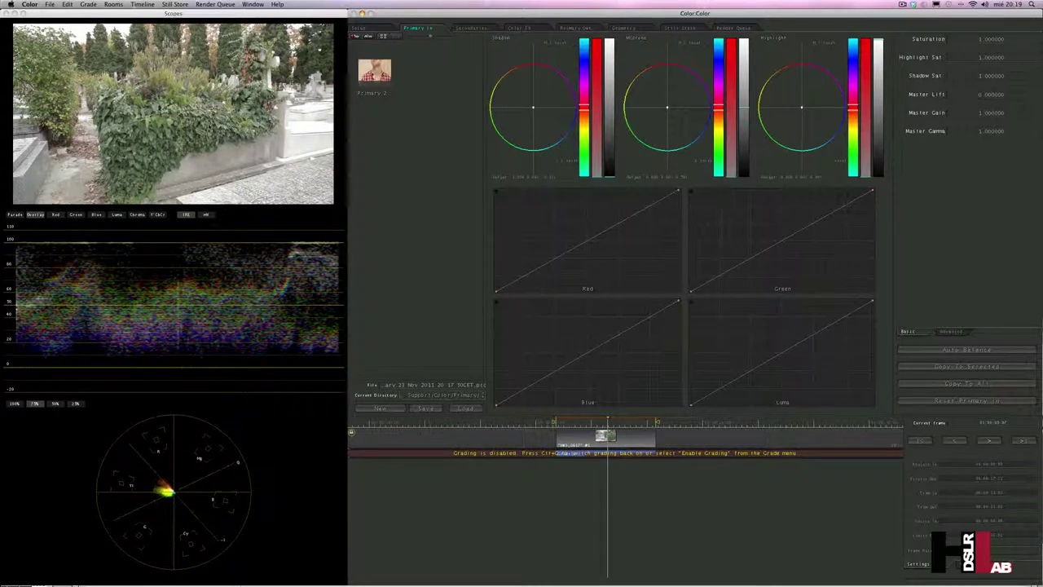
pyautogui.hotkey('ctrl', 'g')
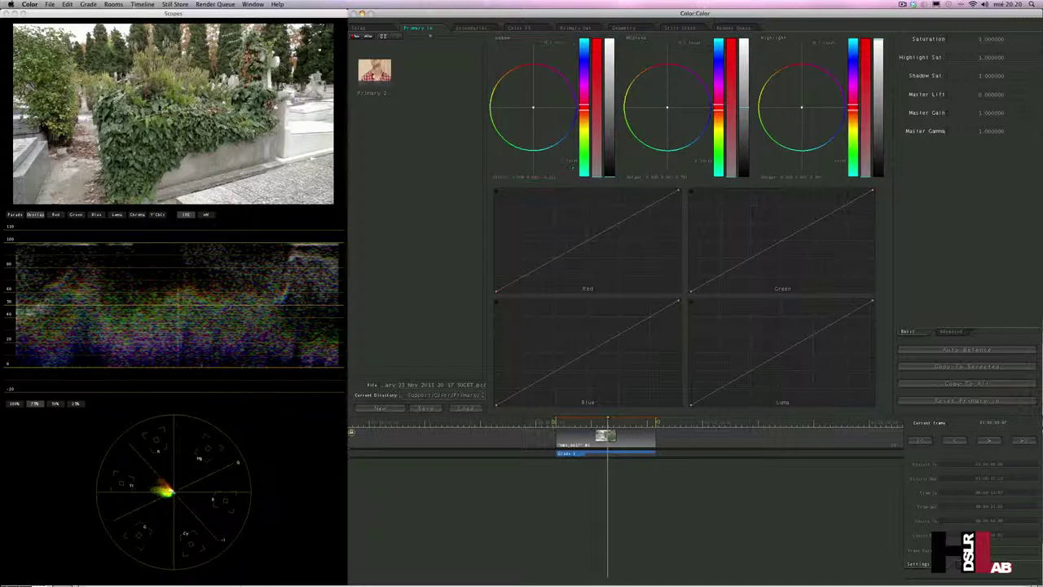
# Add the selected MVI_0617 clip to the Render Queue as job 1, status Queued
pyautogui.click(742, 30)
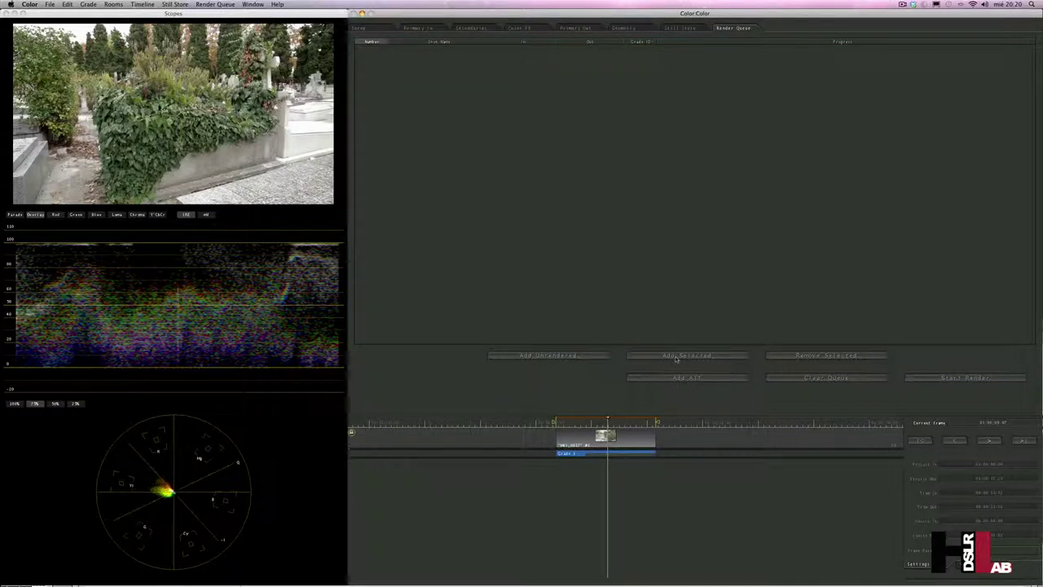
pyautogui.click(675, 359)
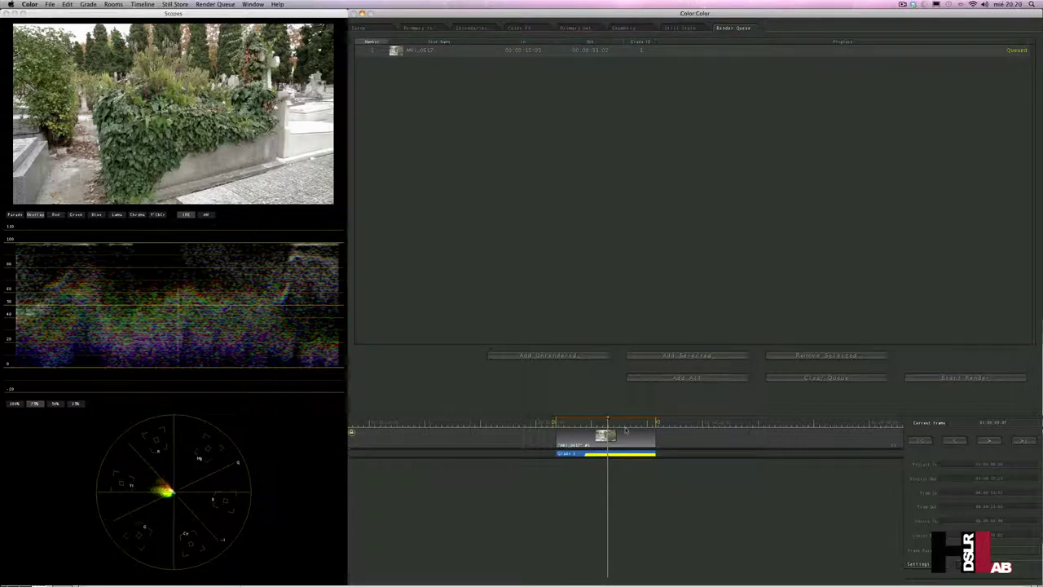
pyautogui.click(624, 432)
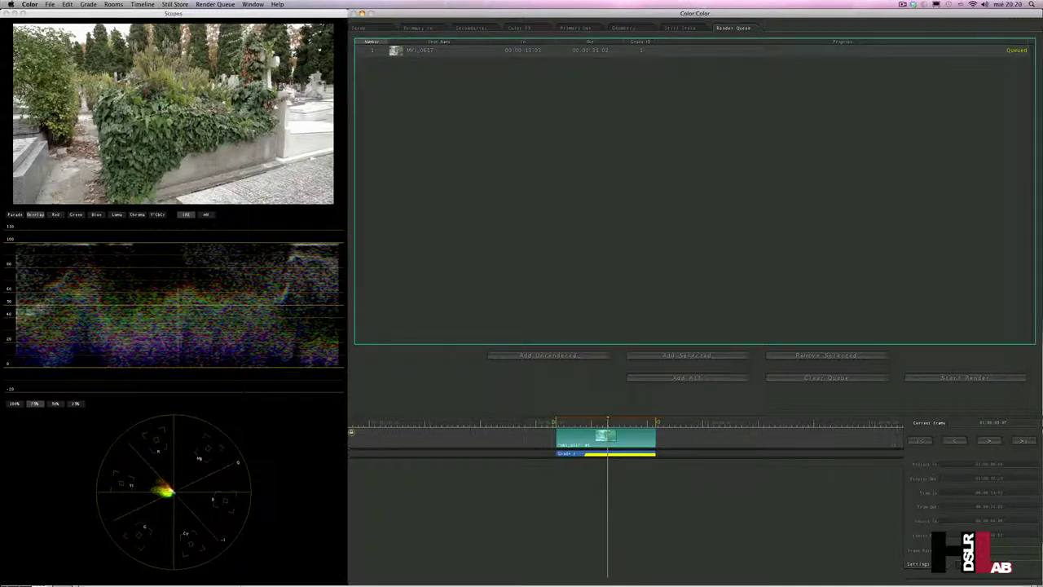
pyautogui.click(1018, 53)
pyautogui.click(1011, 63)
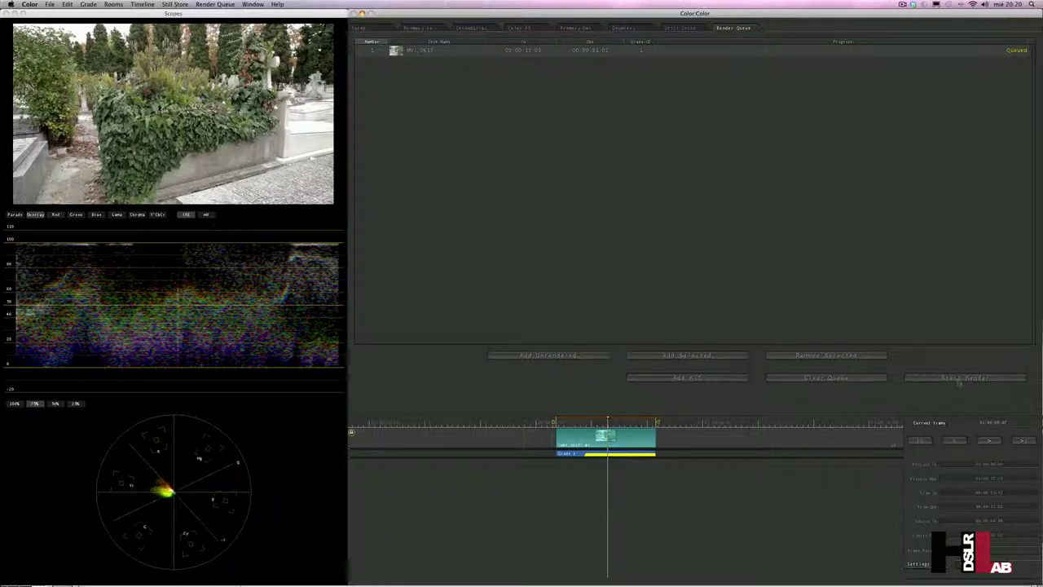
# Start the render and let MVI_0617's job 1 run until Completed
pyautogui.click(965, 379)
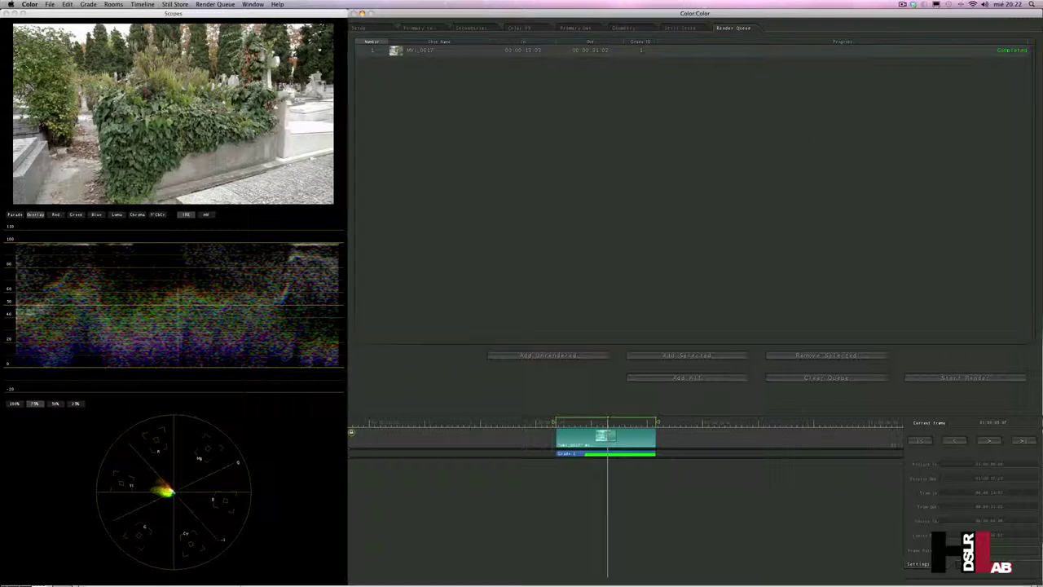
# Send the rendered Color project back to Final Cut Pro via File > Send To
pyautogui.click(50, 5)
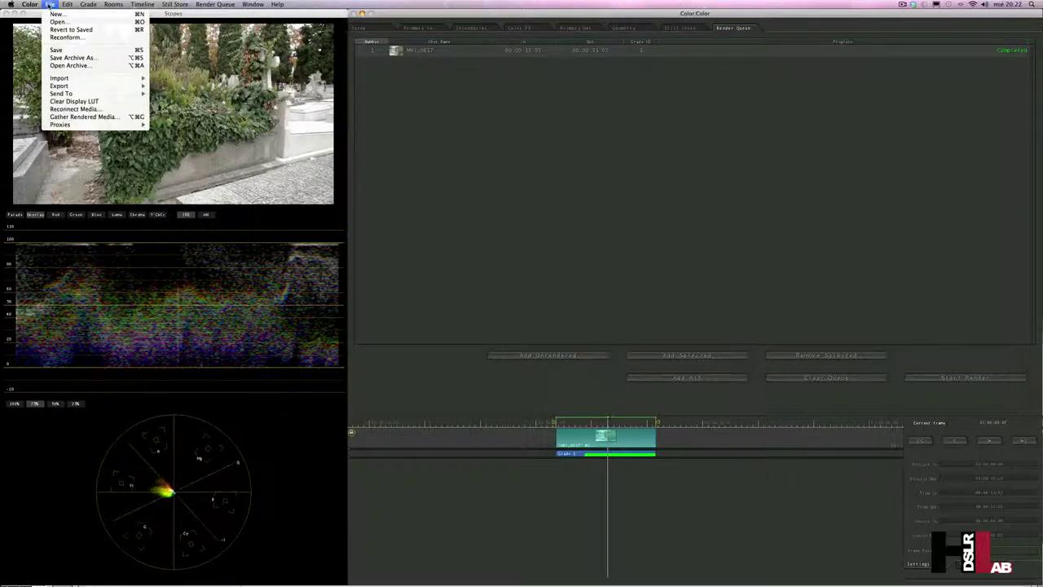
pyautogui.click(51, 5)
pyautogui.click(51, 4)
pyautogui.moveTo(59, 95)
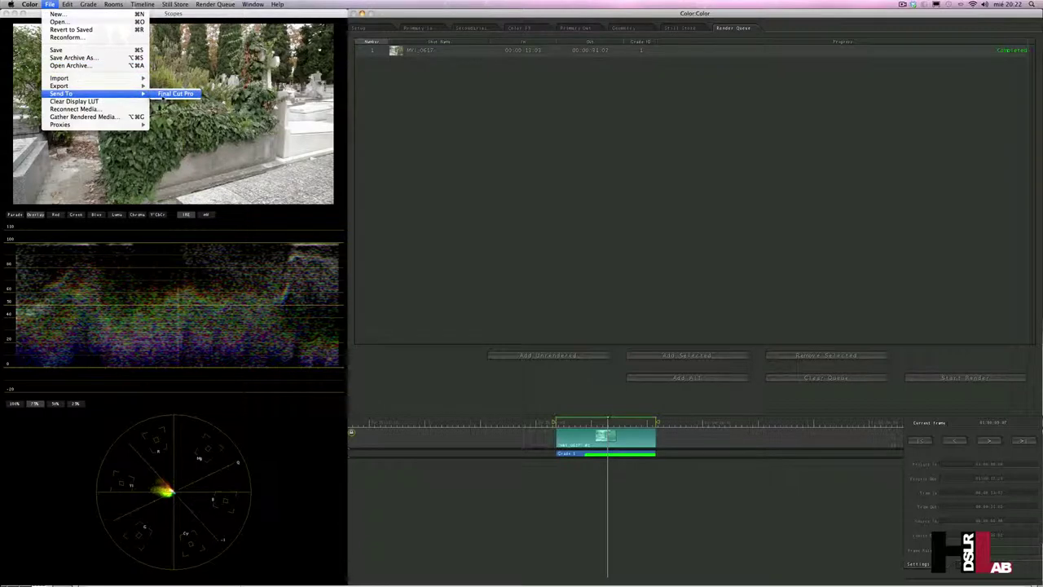
pyautogui.click(171, 93)
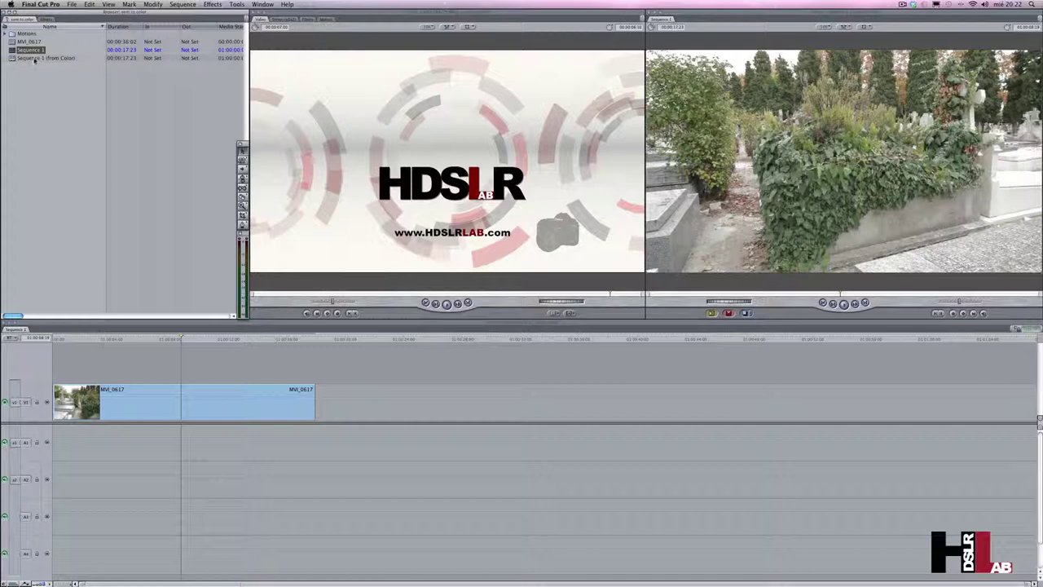
# Open Sequence 1 (from Color) with taller tracks and scrub through the graded clip
pyautogui.doubleClick(36, 58)
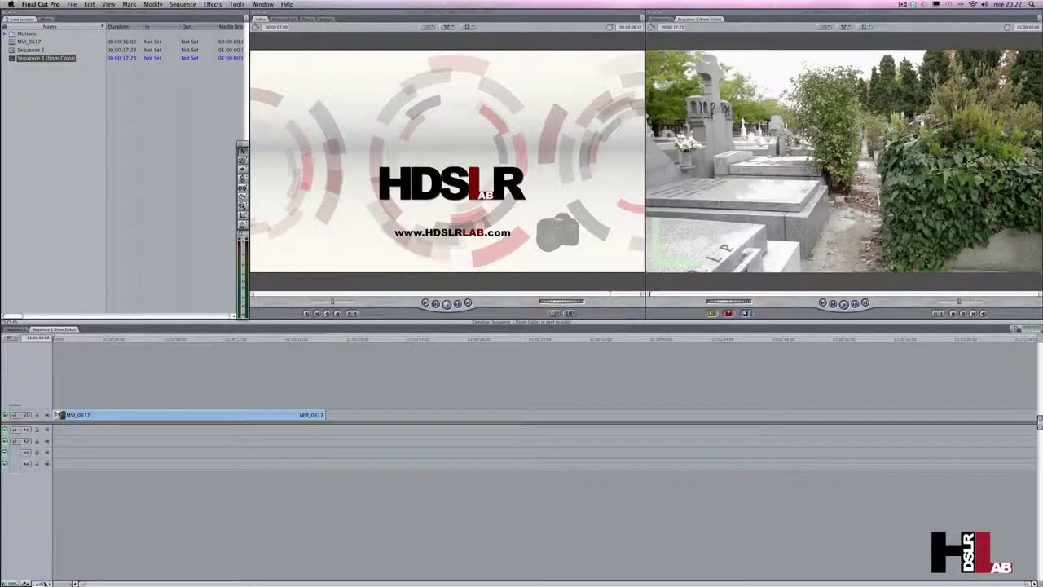
pyautogui.click(45, 583)
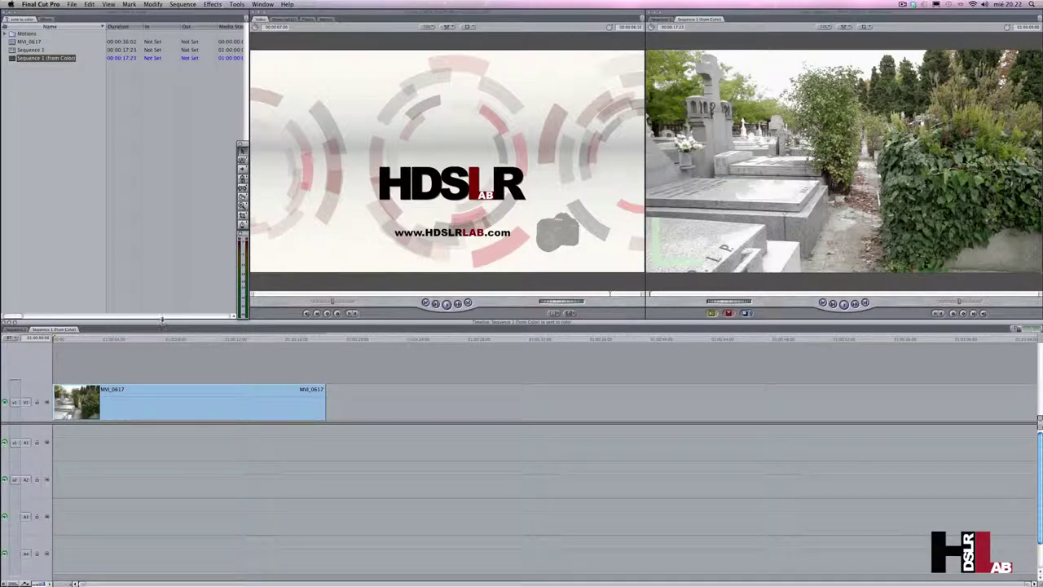
pyautogui.click(56, 339)
pyautogui.moveTo(56, 339); pyautogui.dragTo(175, 350)
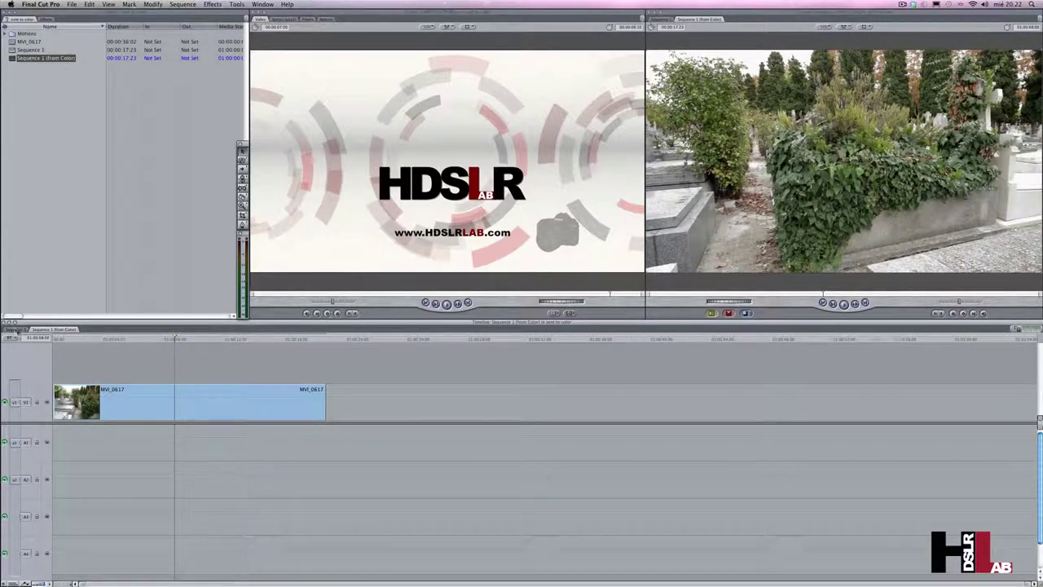
# Compare against the original Sequence 1, then return to Sequence 1 (from Color)
pyautogui.click(17, 329)
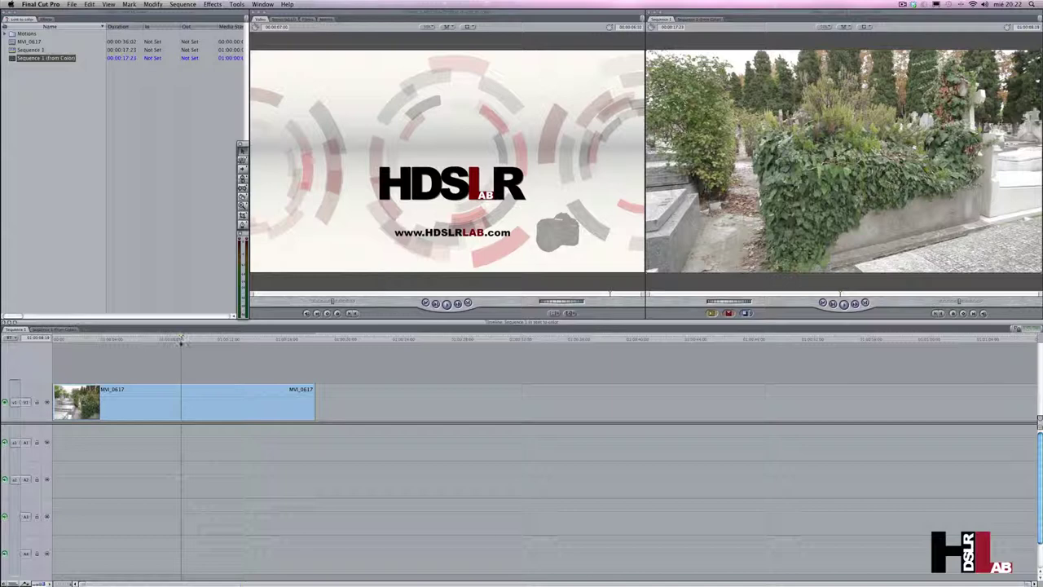
pyautogui.moveTo(179, 341); pyautogui.dragTo(170, 338)
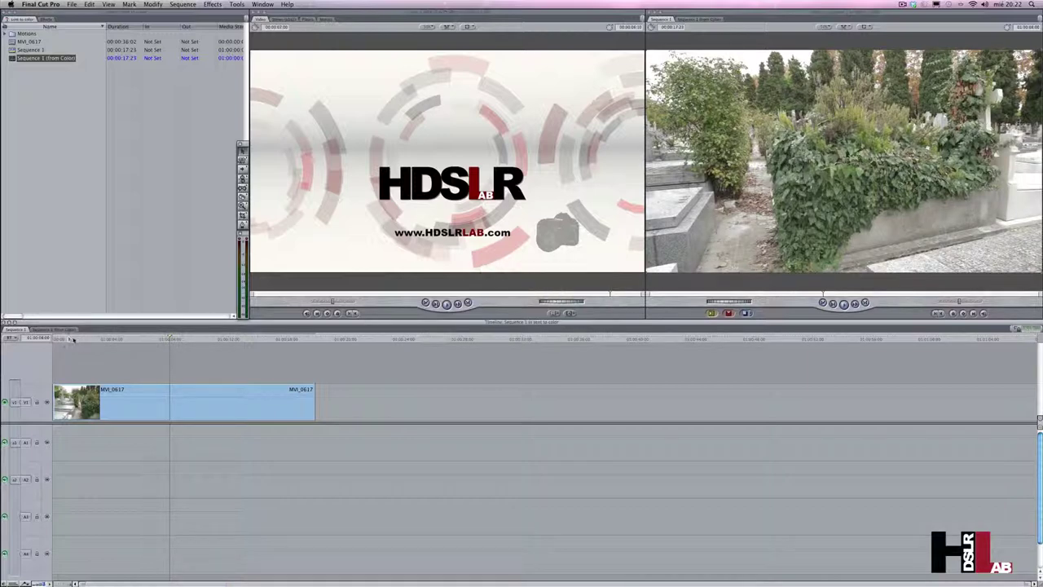
pyautogui.click(67, 329)
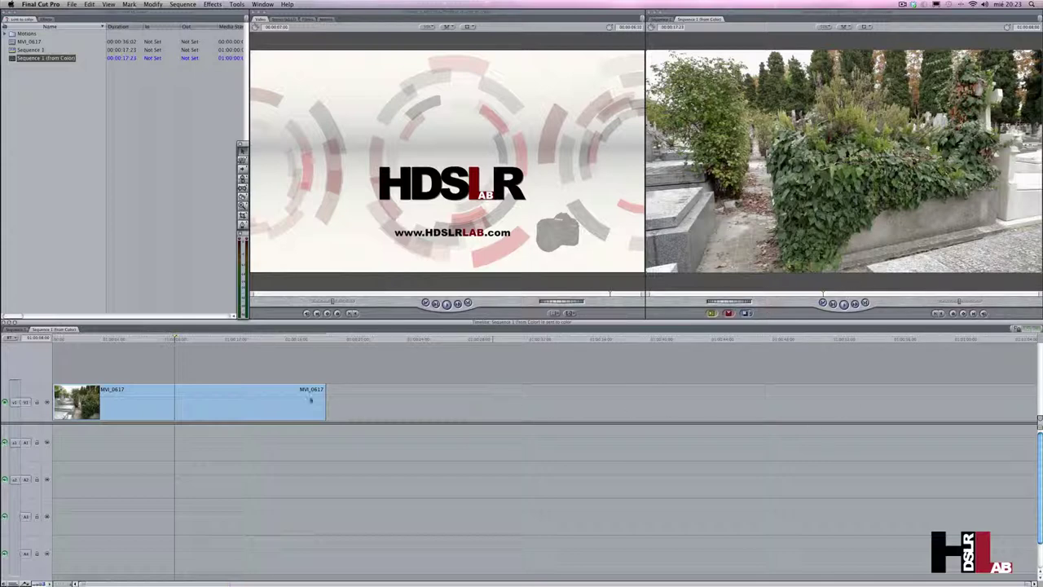
pyautogui.click(49, 60)
pyautogui.click(57, 61)
pyautogui.doubleClick(55, 61)
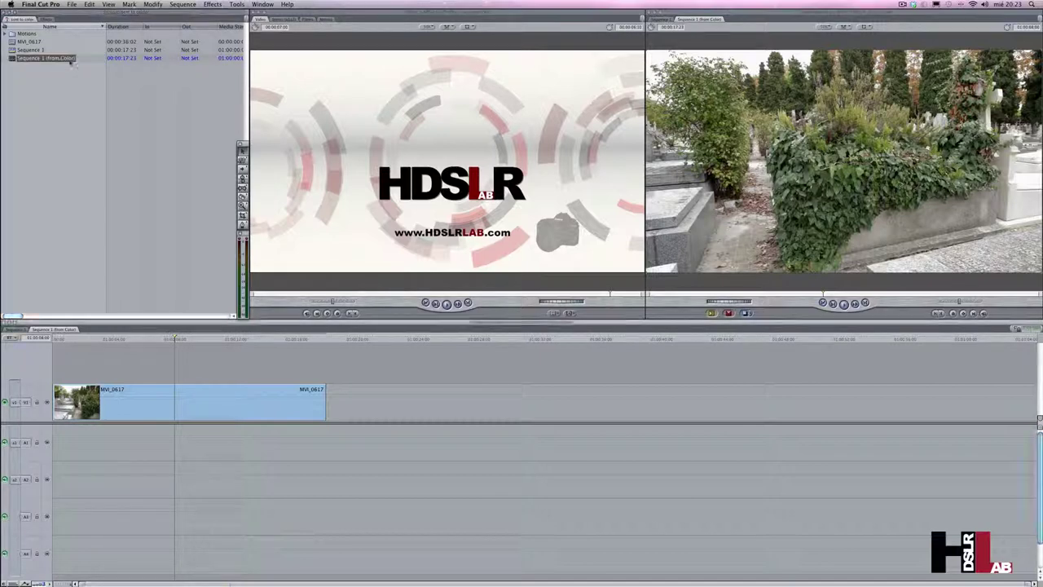
pyautogui.moveTo(170, 345)
pyautogui.mouseDown()
pyautogui.moveTo(257, 354)
pyautogui.moveTo(196, 351)
pyautogui.mouseUp()
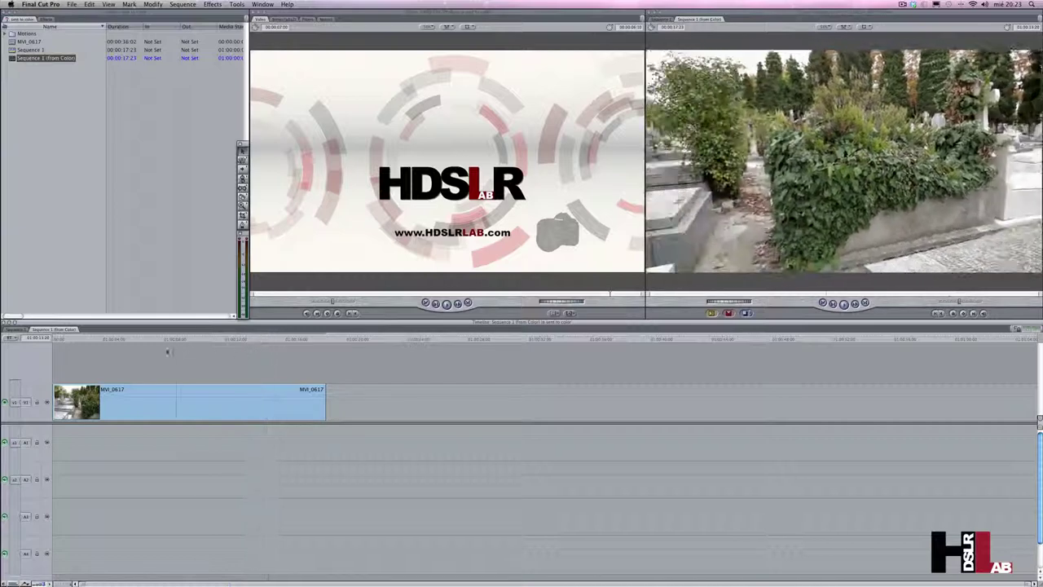